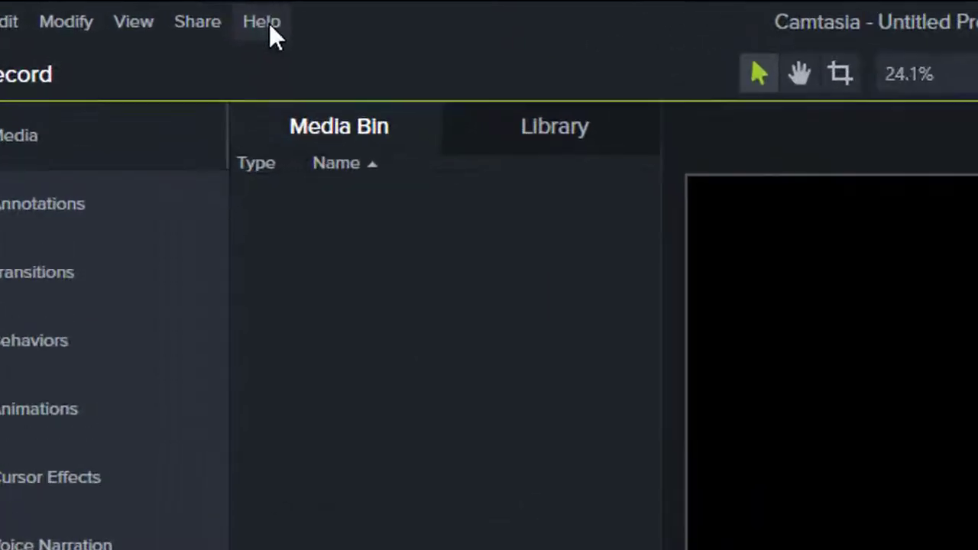
Check Camtasia's version information from the Help menu, then close it.
{"action": "left_click", "coordinate": [170, 11]}
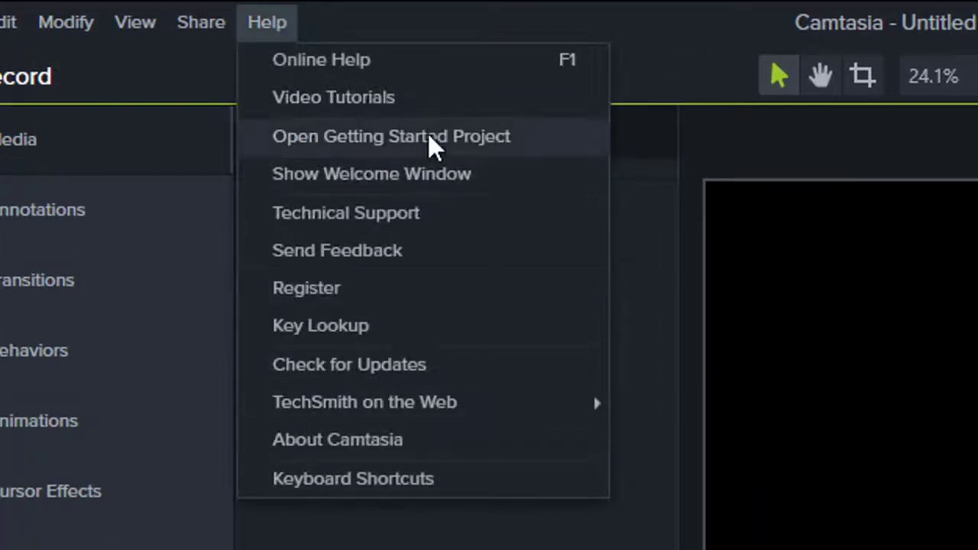
{"action": "left_click", "coordinate": [446, 440]}
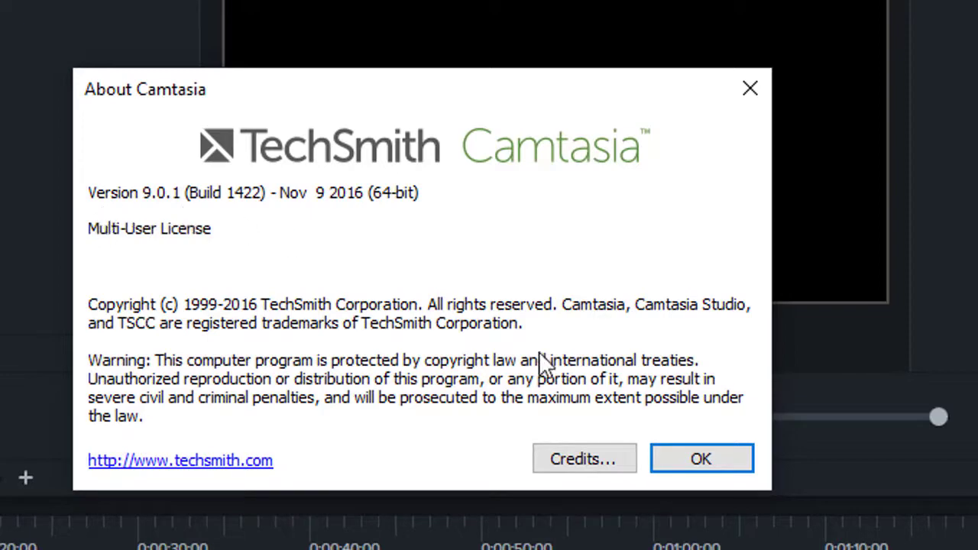
{"action": "left_click", "coordinate": [696, 461]}
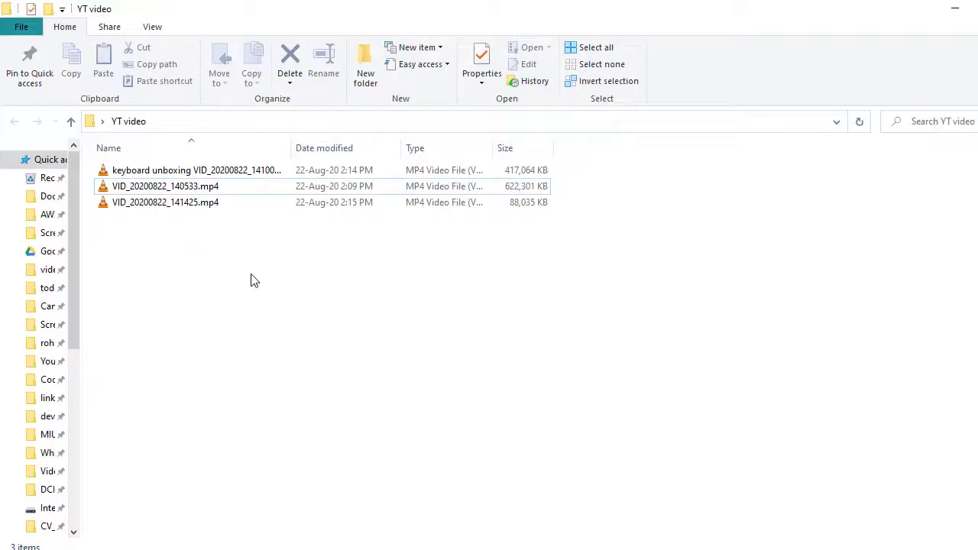
Drag VID_20200822_140533.mp4 from the YT video folder into Camtasia's media bin.
{"action": "left_click", "coordinate": [195, 191]}
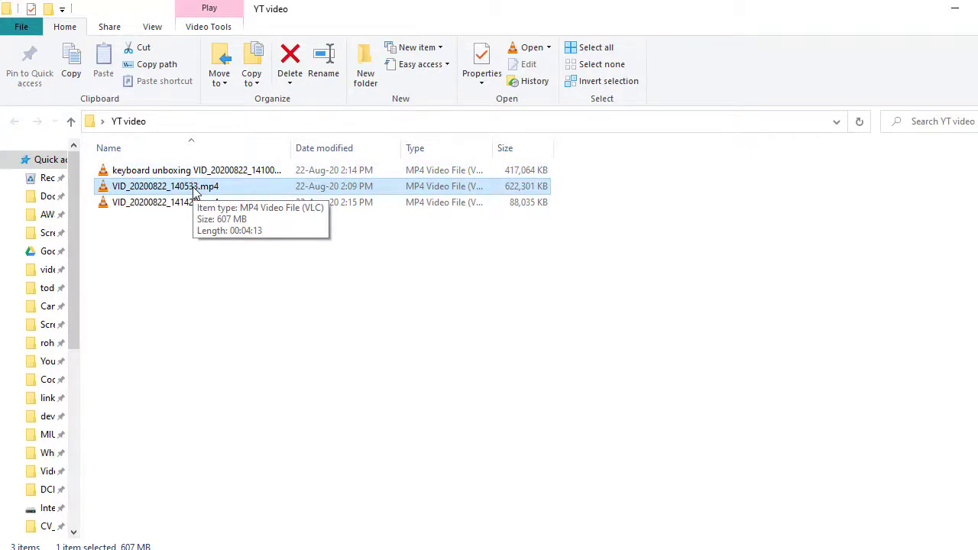
{"action": "left_click", "coordinate": [206, 202]}
{"action": "left_click", "coordinate": [228, 186], "text": "ctrl"}
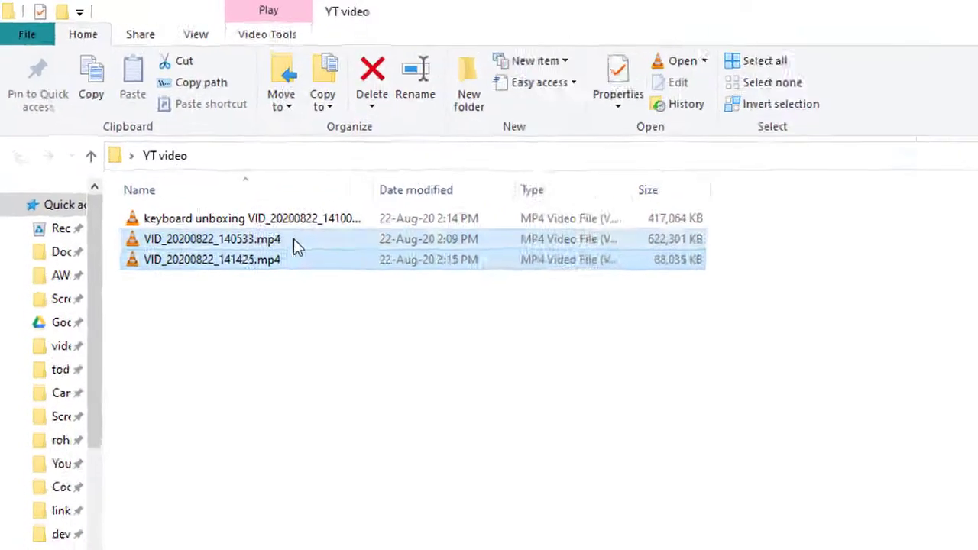
{"action": "left_click", "coordinate": [298, 242]}
{"action": "left_click_drag", "start_coordinate": [303, 242], "coordinate": [494, 366]}
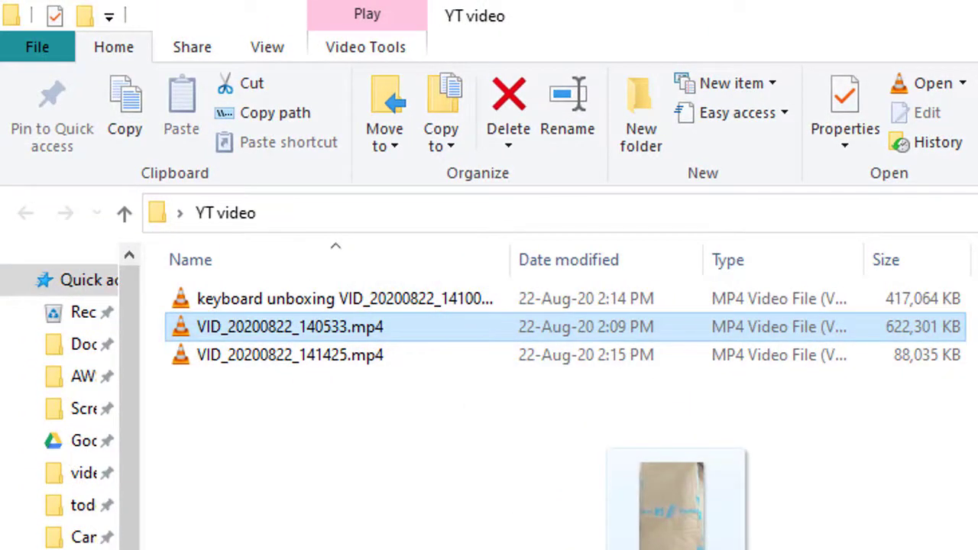
{"action": "left_click_drag", "start_coordinate": [691, 549], "coordinate": [977, 549]}
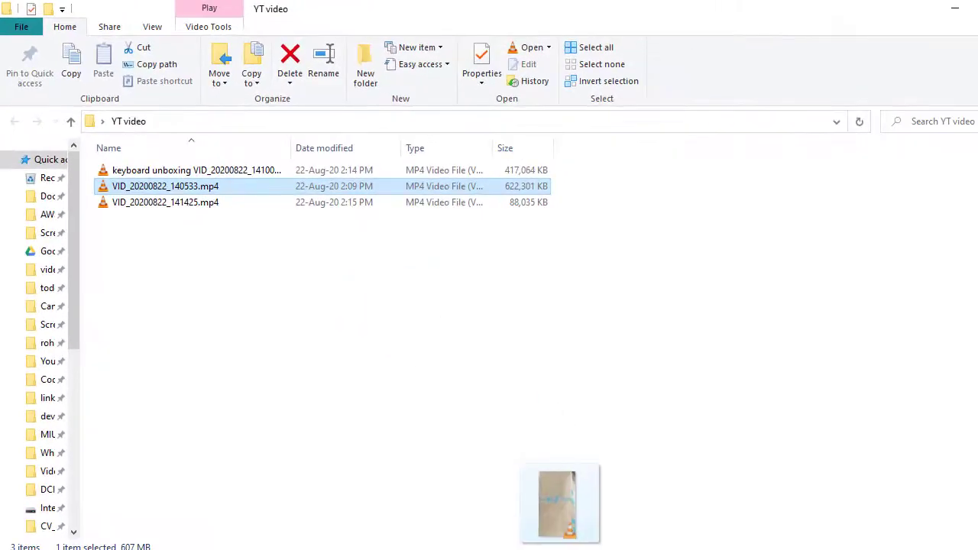
{"action": "left_click_drag", "start_coordinate": [569, 543], "coordinate": [631, 549]}
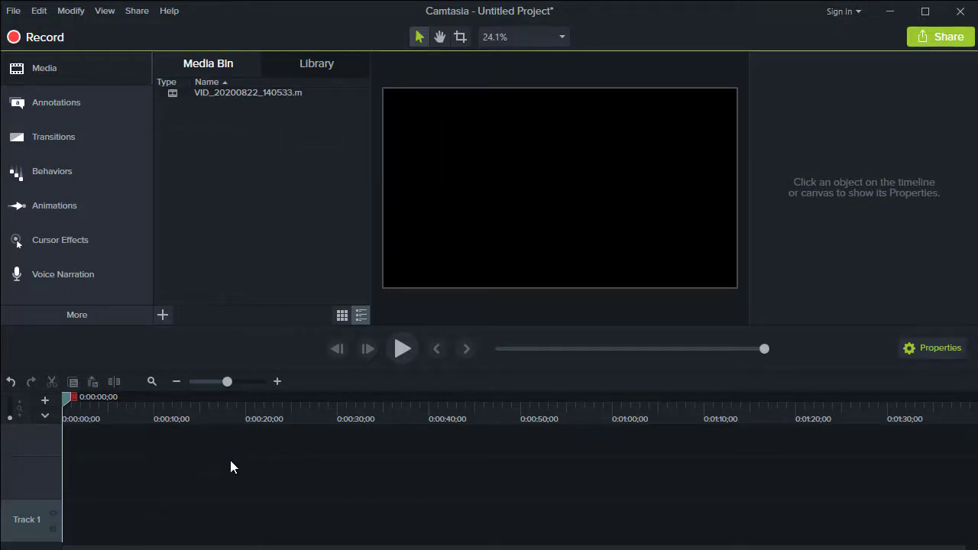
Add the VID_20200822_140533 clip from the media bin to Track 1 at the playhead.
{"action": "right_click", "coordinate": [274, 93]}
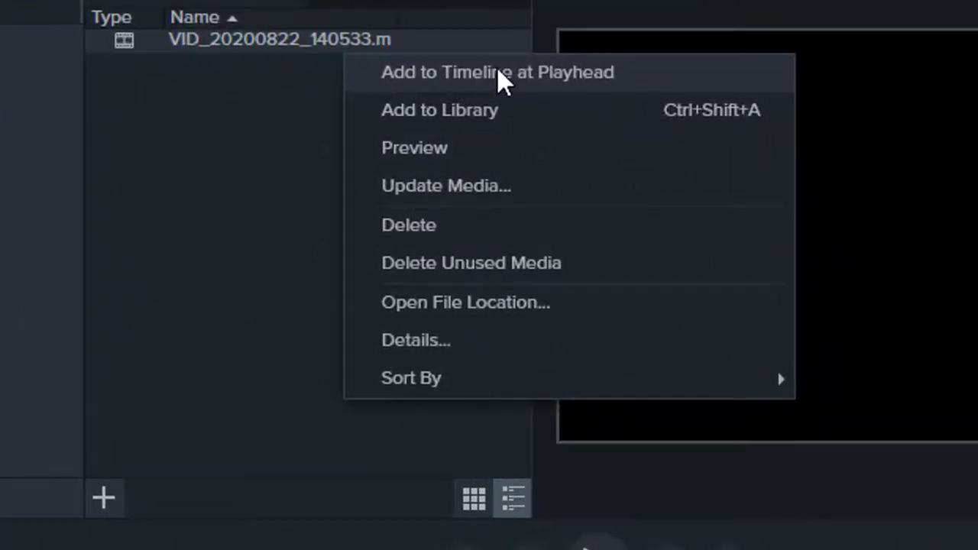
{"action": "left_click", "coordinate": [640, 72]}
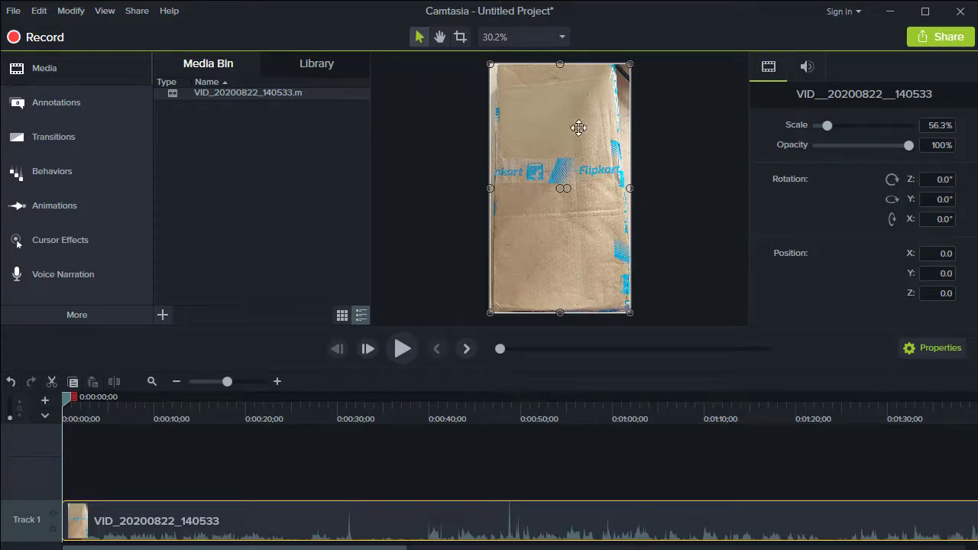
Move the clip on the canvas to Position Y -202.1 and preview its playback.
{"action": "left_click_drag", "start_coordinate": [552, 164], "coordinate": [560, 116]}
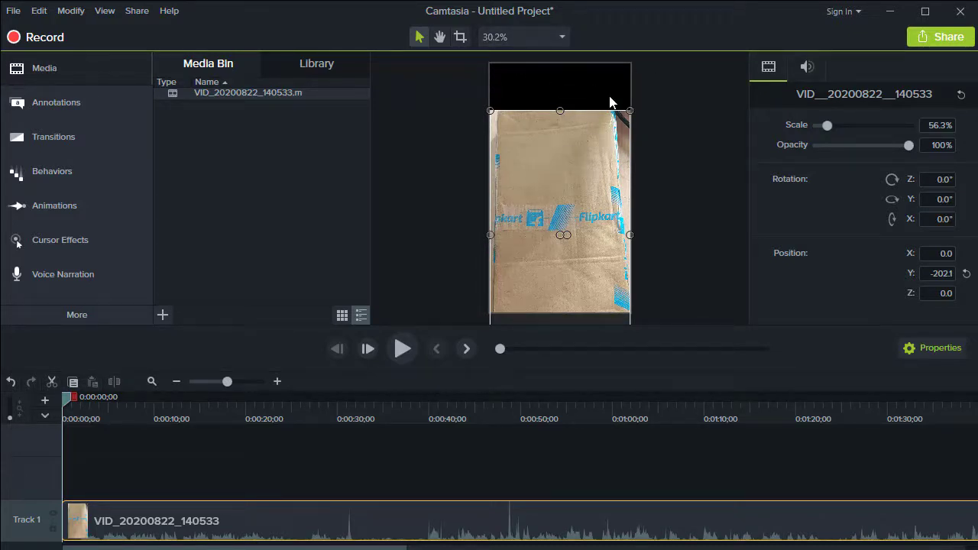
{"action": "left_click", "coordinate": [462, 273]}
{"action": "key", "text": "space"}
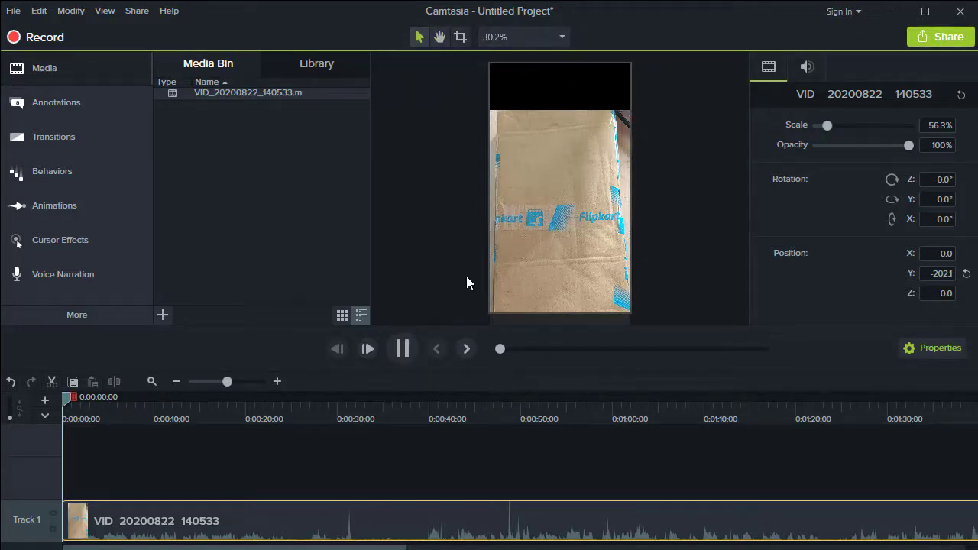
{"action": "left_click", "coordinate": [624, 254]}
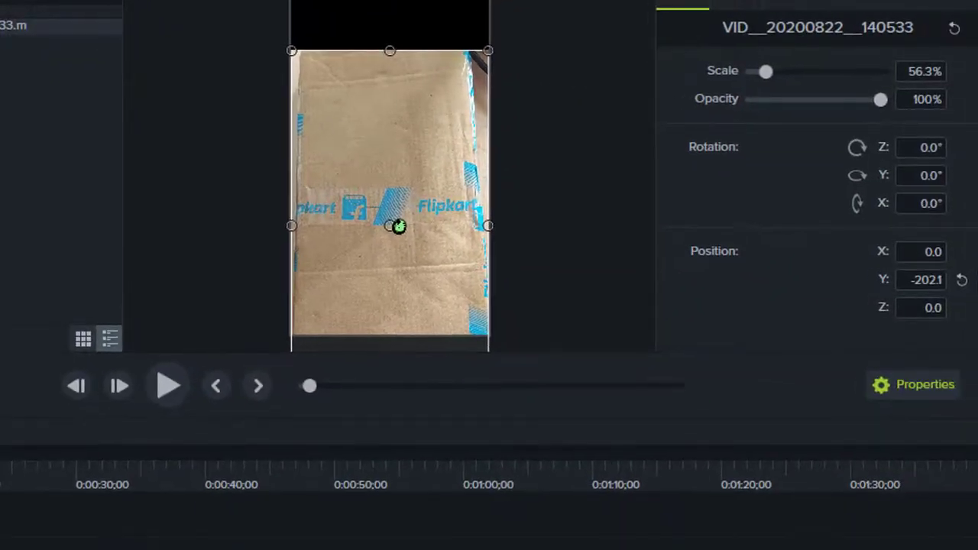
Rotate the clip to exactly 90° on the Z axis and play it back.
{"action": "left_click_drag", "start_coordinate": [398, 226], "coordinate": [389, 153]}
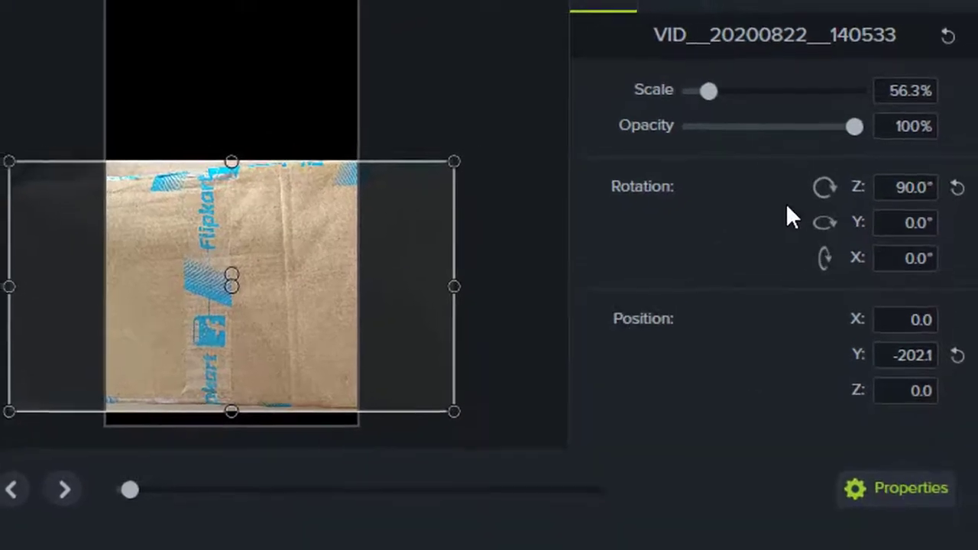
{"action": "left_click", "coordinate": [894, 183]}
{"action": "type", "text": "9"}
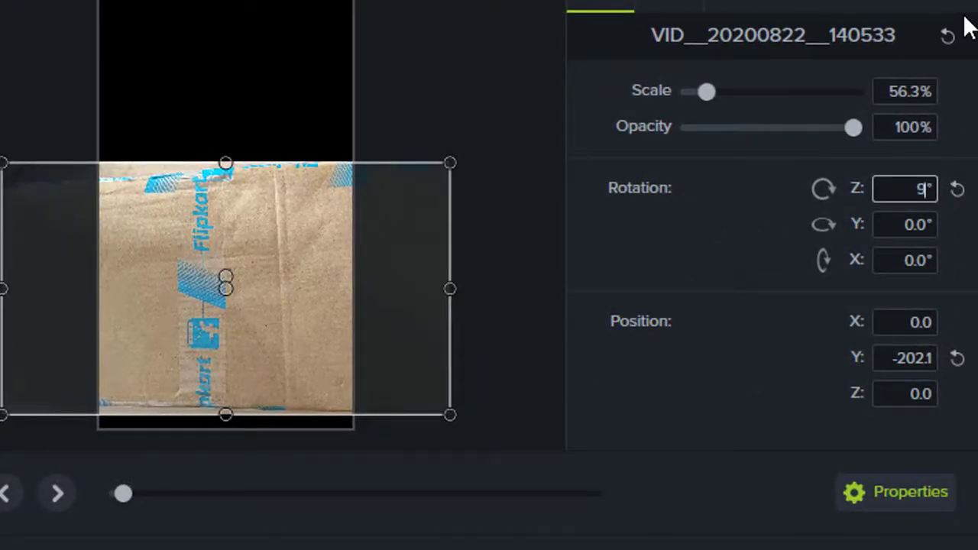
{"action": "type", "text": "0"}
{"action": "mouse_move", "coordinate": [226, 276]}
{"action": "left_mouse_down"}
{"action": "mouse_move", "coordinate": [214, 286]}
{"action": "mouse_move", "coordinate": [218, 270]}
{"action": "left_mouse_up"}
{"action": "left_click", "coordinate": [924, 188]}
{"action": "type", "text": "90"}
{"action": "key", "text": "Return"}
{"action": "key", "text": "space"}
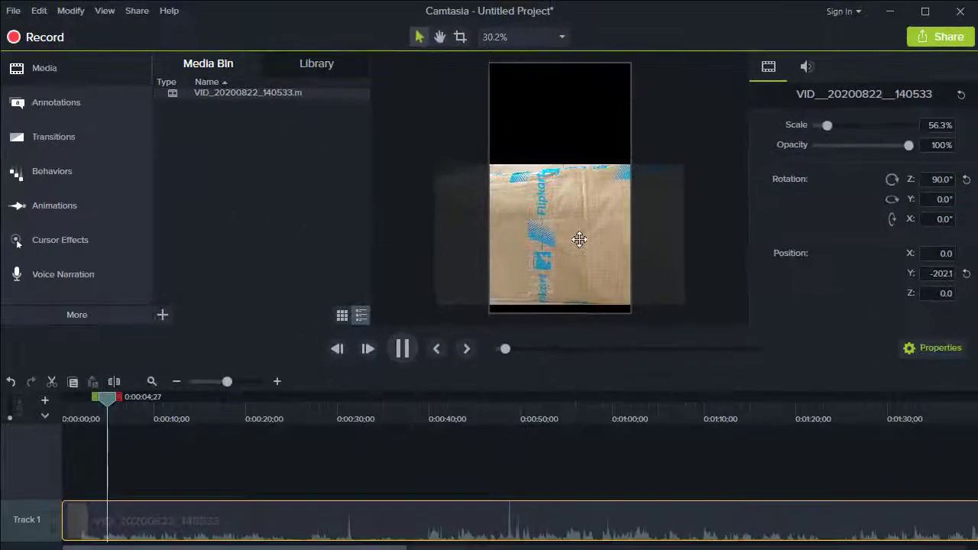
{"action": "left_click", "coordinate": [229, 302]}
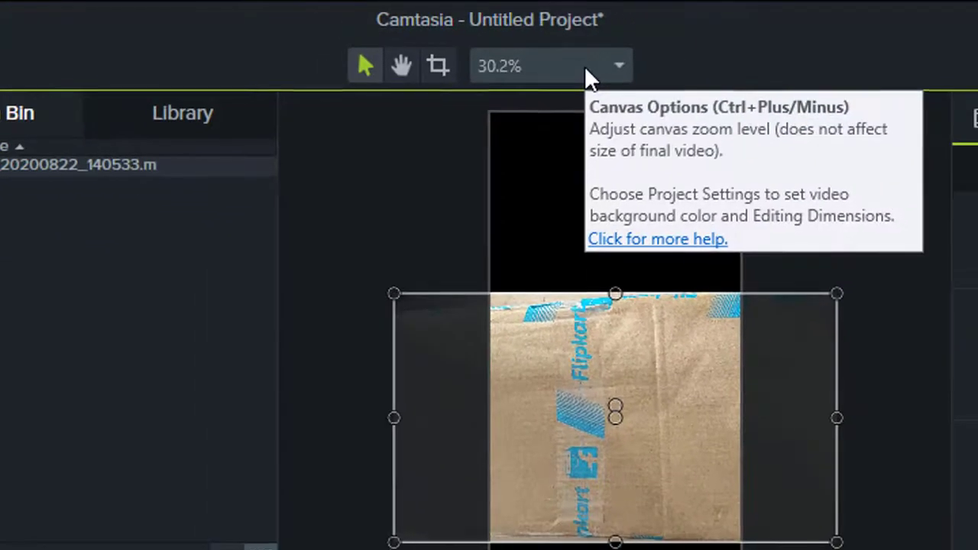
Zoom the canvas to 50% and open Project Settings showing the 608 × 1080 canvas.
{"action": "left_click", "coordinate": [586, 76]}
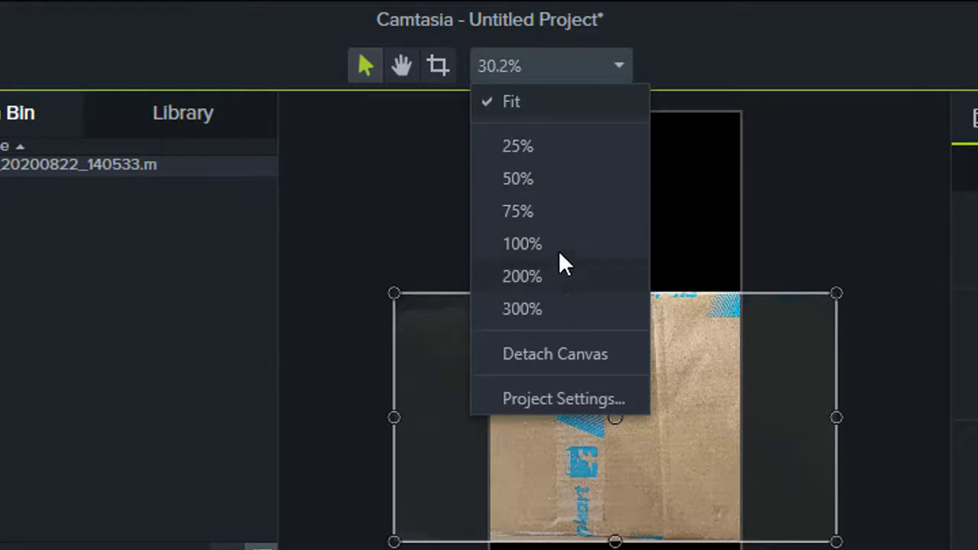
{"action": "left_click", "coordinate": [559, 171]}
{"action": "left_click", "coordinate": [565, 66]}
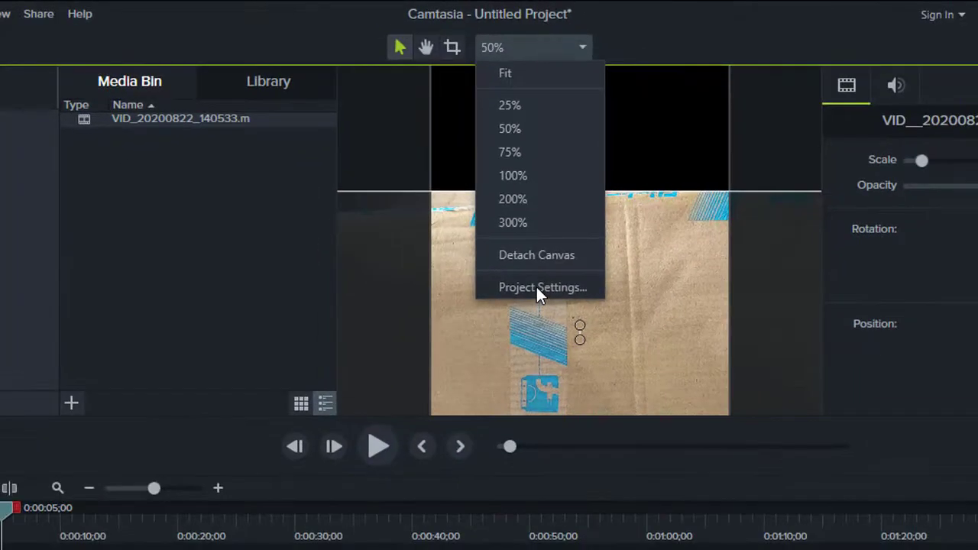
{"action": "left_click", "coordinate": [537, 287]}
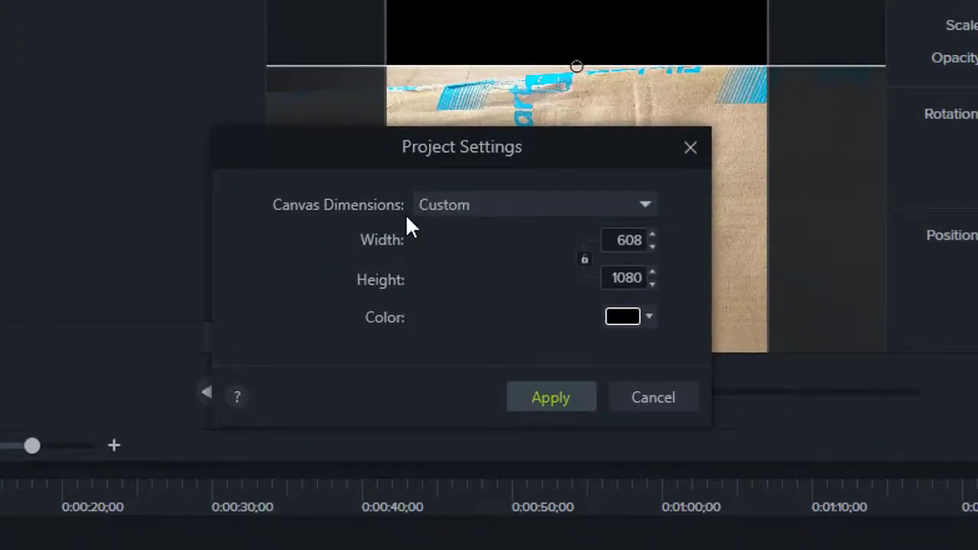
Browse the canvas size presets, try iPhone 5 1136x640, then cancel the change.
{"action": "left_click", "coordinate": [485, 203]}
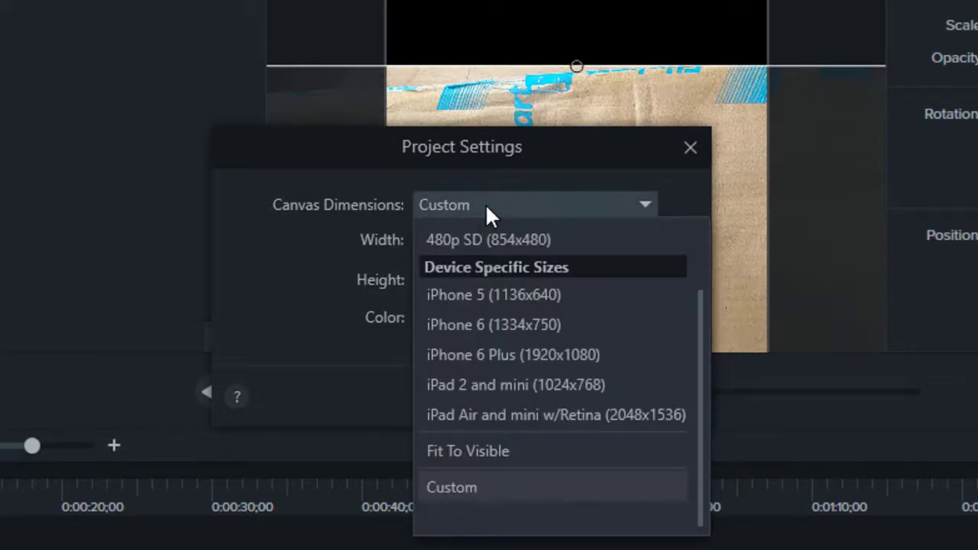
{"action": "scroll", "coordinate": [554, 266], "scroll_direction": "up", "scroll_amount": 1}
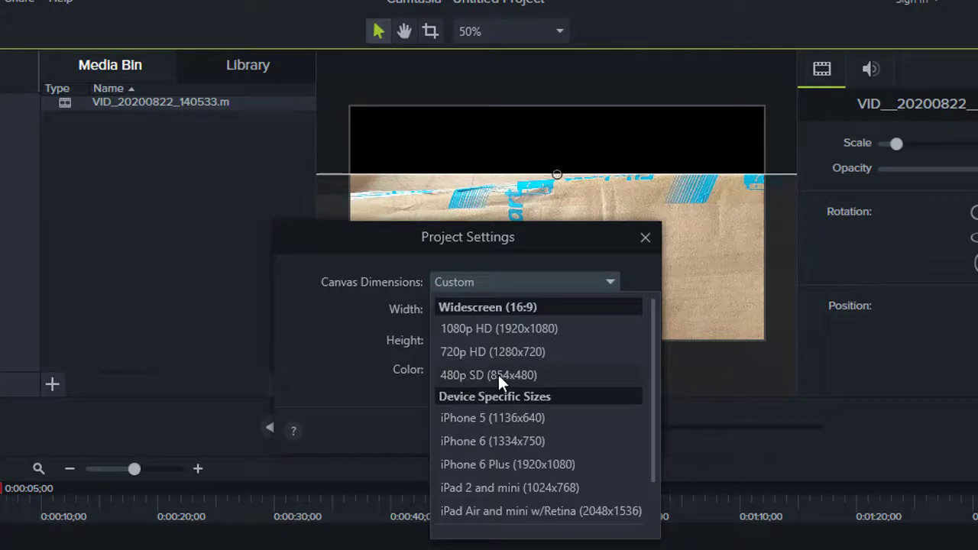
{"action": "scroll", "coordinate": [576, 372], "scroll_direction": "down", "scroll_amount": 1}
{"action": "scroll", "coordinate": [577, 372], "scroll_direction": "up", "scroll_amount": 1}
{"action": "scroll", "coordinate": [576, 372], "scroll_direction": "down", "scroll_amount": 1}
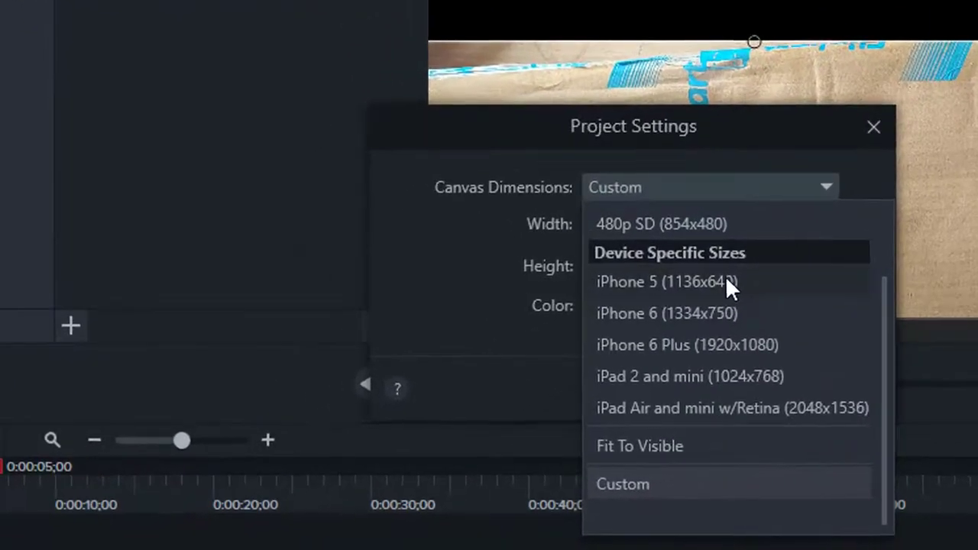
{"action": "left_click", "coordinate": [537, 352]}
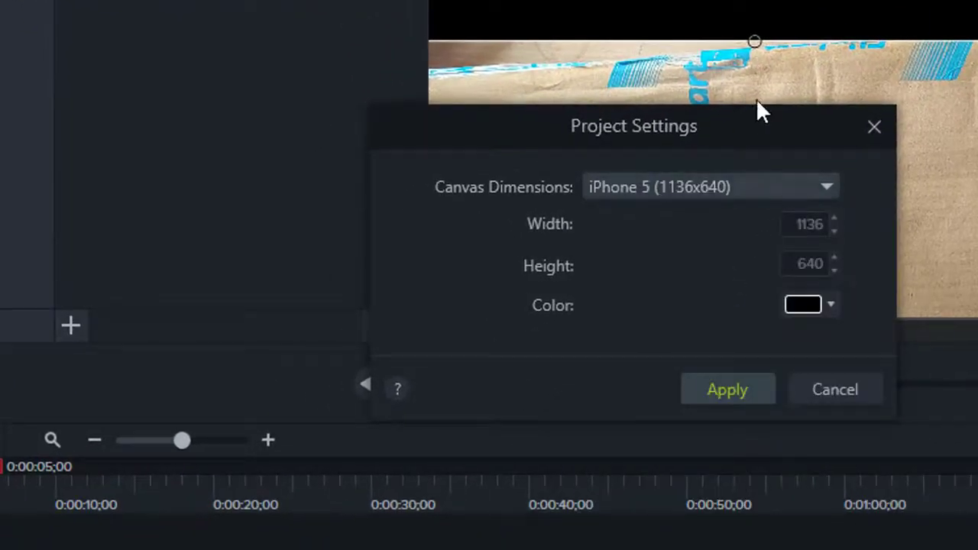
{"action": "left_click", "coordinate": [794, 386]}
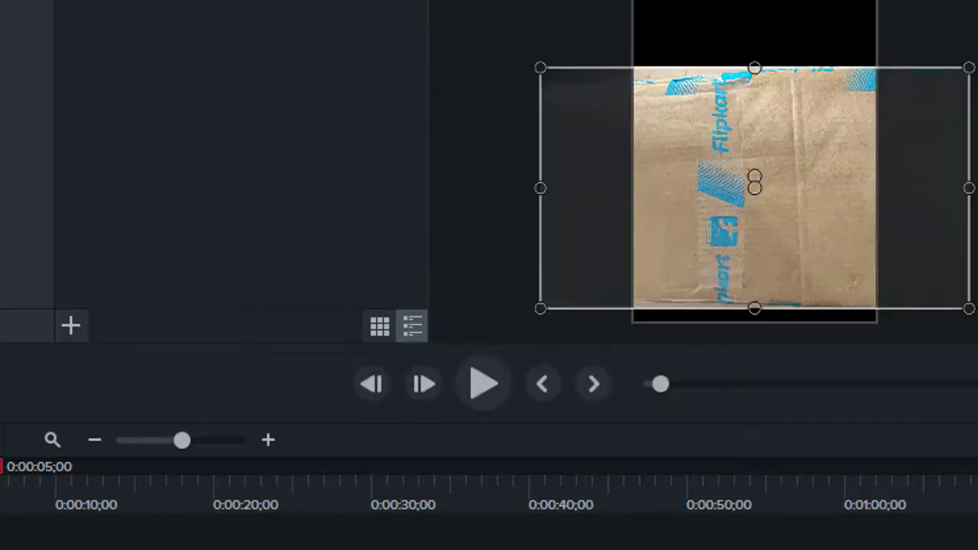
{"action": "right_click", "coordinate": [757, 7]}
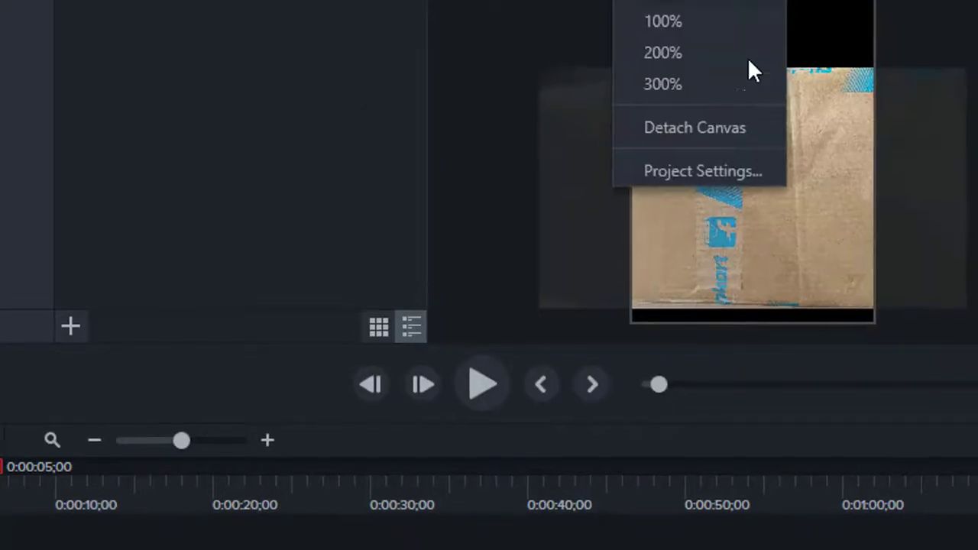
{"action": "key", "text": "Escape"}
Reopen Project Settings and set the canvas preset to 720p HD, 1280 × 720.
{"action": "left_click", "coordinate": [570, 257]}
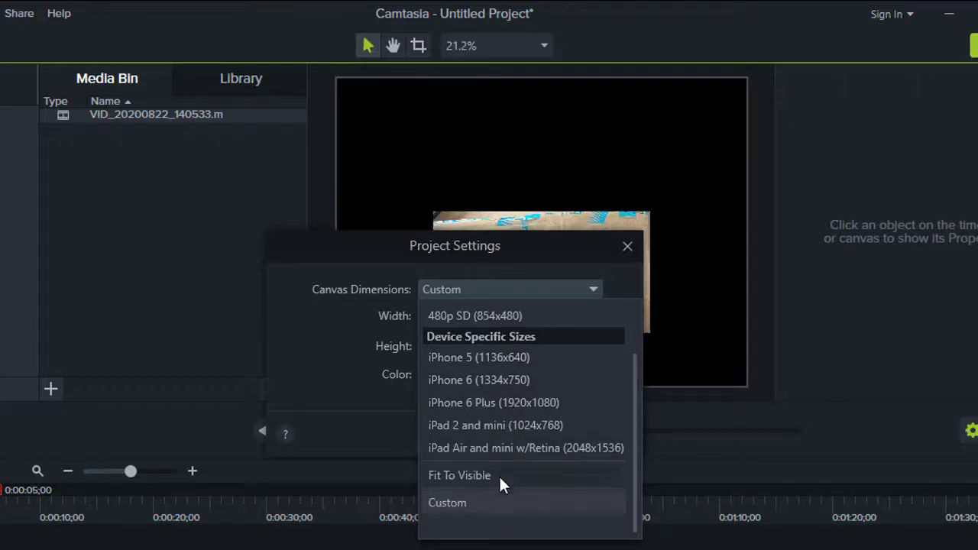
{"action": "scroll", "coordinate": [517, 373], "scroll_direction": "up", "scroll_amount": 2}
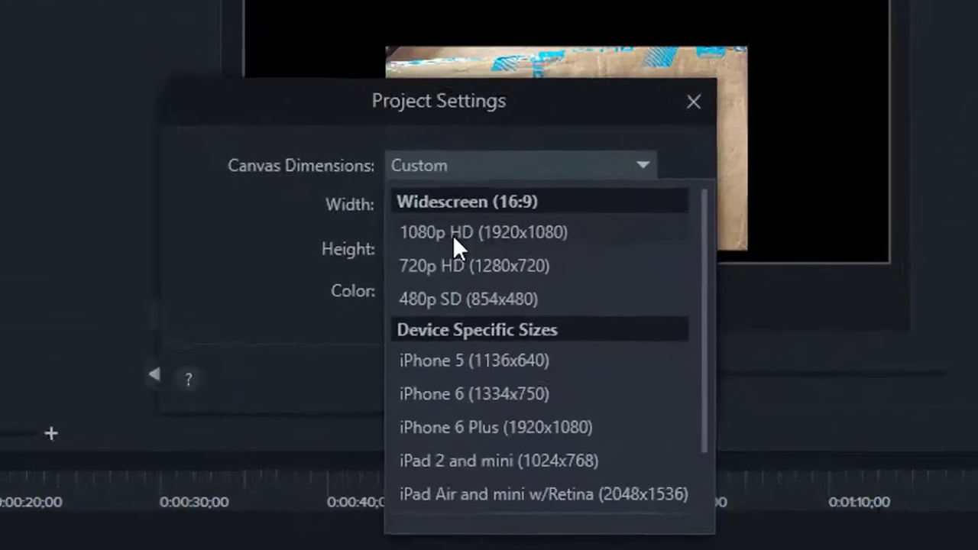
{"action": "left_click", "coordinate": [466, 336]}
{"action": "left_click", "coordinate": [480, 145]}
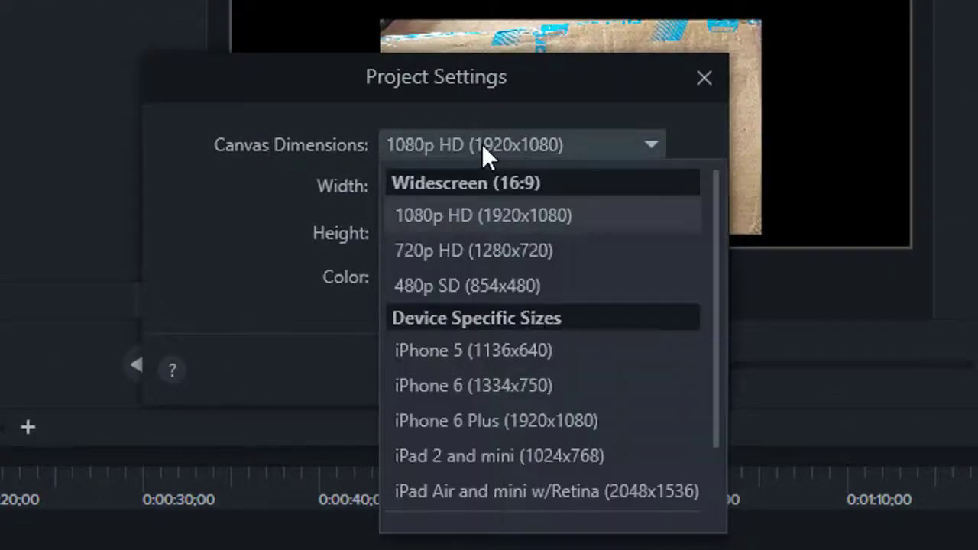
{"action": "left_click", "coordinate": [482, 249]}
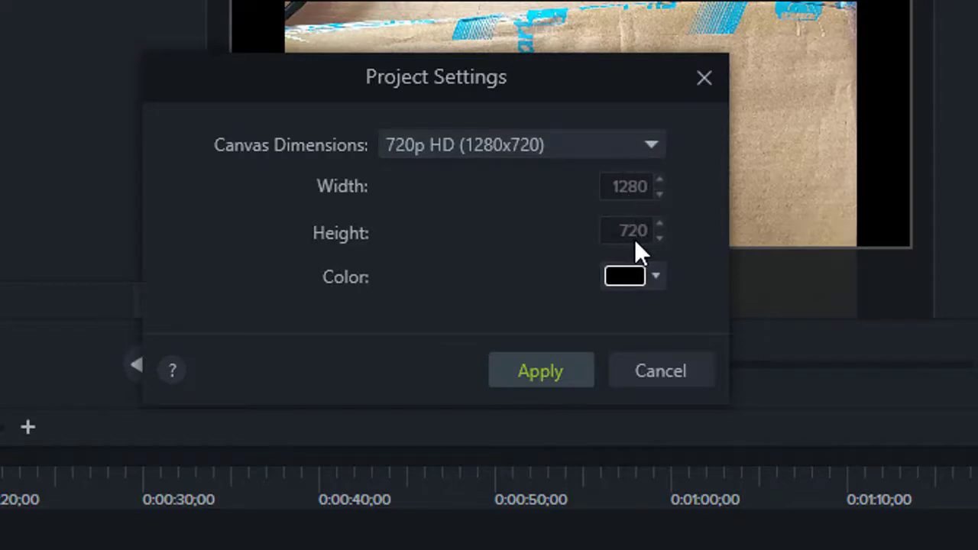
{"action": "left_click", "coordinate": [623, 150]}
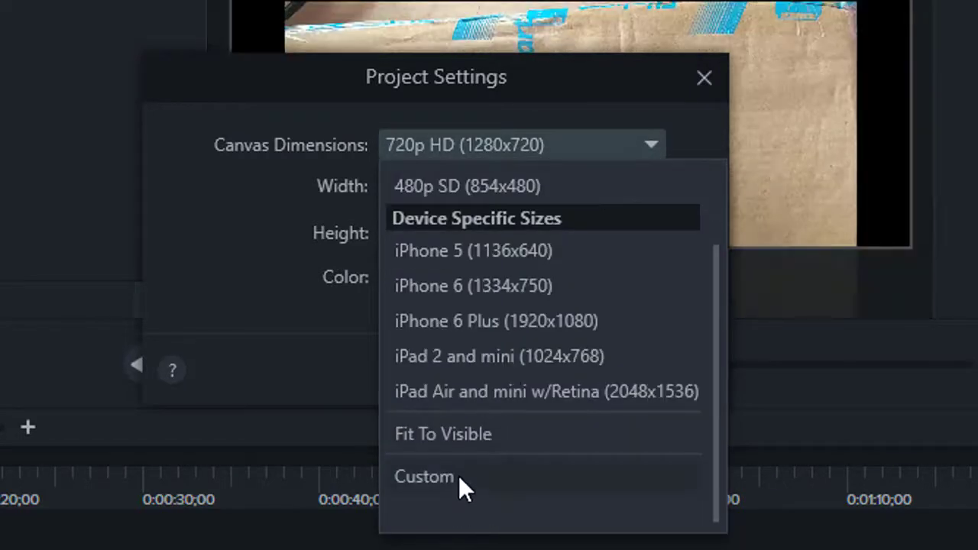
Set custom canvas dimensions of width 950 and height 74.
{"action": "left_click", "coordinate": [458, 475]}
{"action": "left_click", "coordinate": [627, 186]}
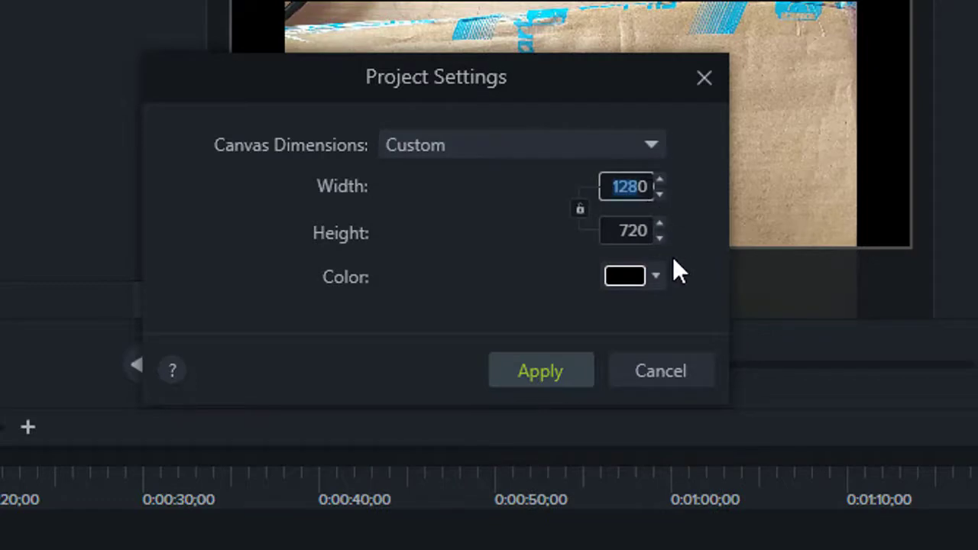
{"action": "type", "text": "950"}
{"action": "key", "text": "Return"}
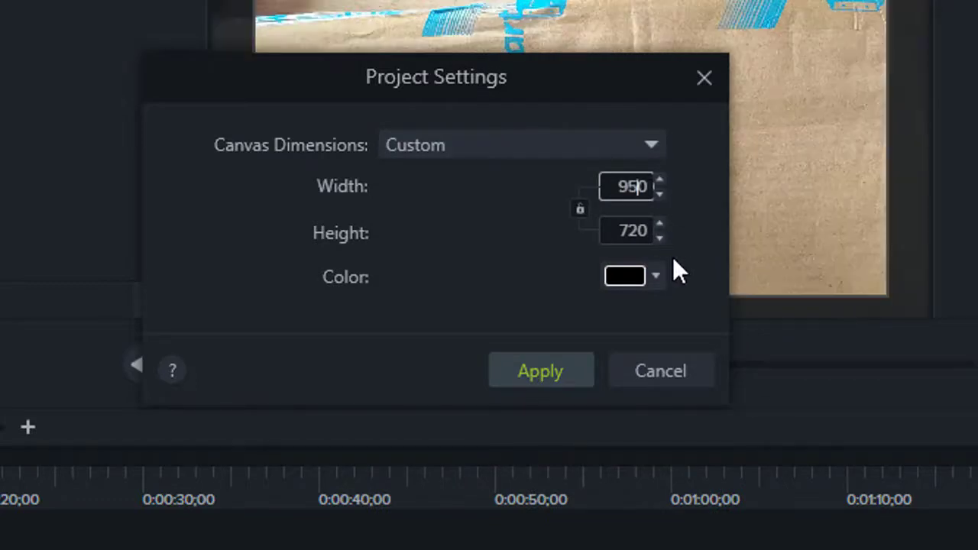
{"action": "left_click", "coordinate": [632, 232]}
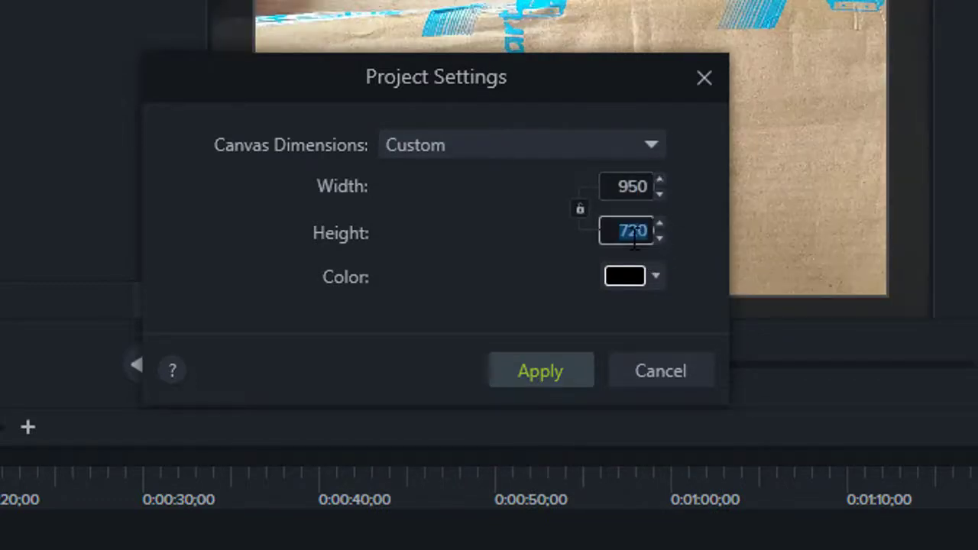
{"action": "type", "text": "74"}
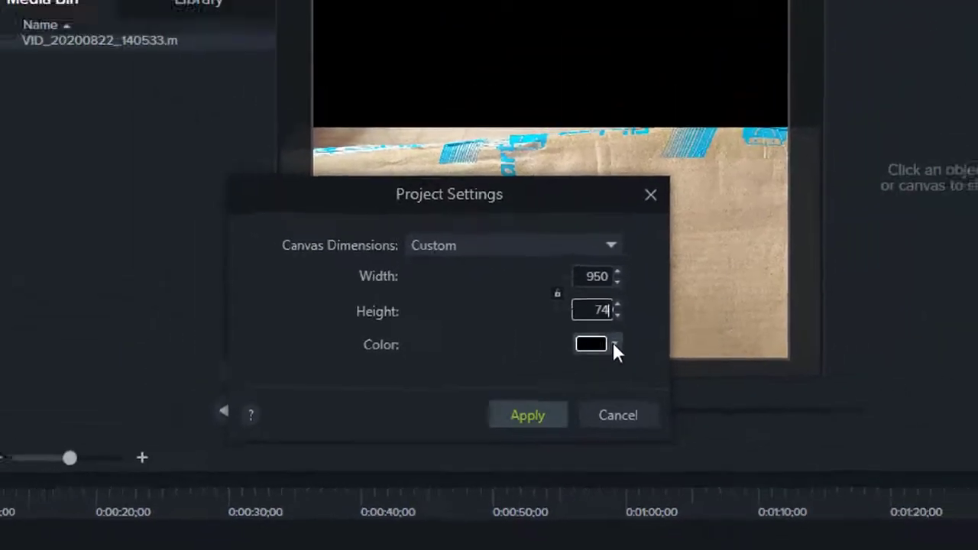
Make the canvas background colour red and apply the settings.
{"action": "left_click", "coordinate": [651, 285]}
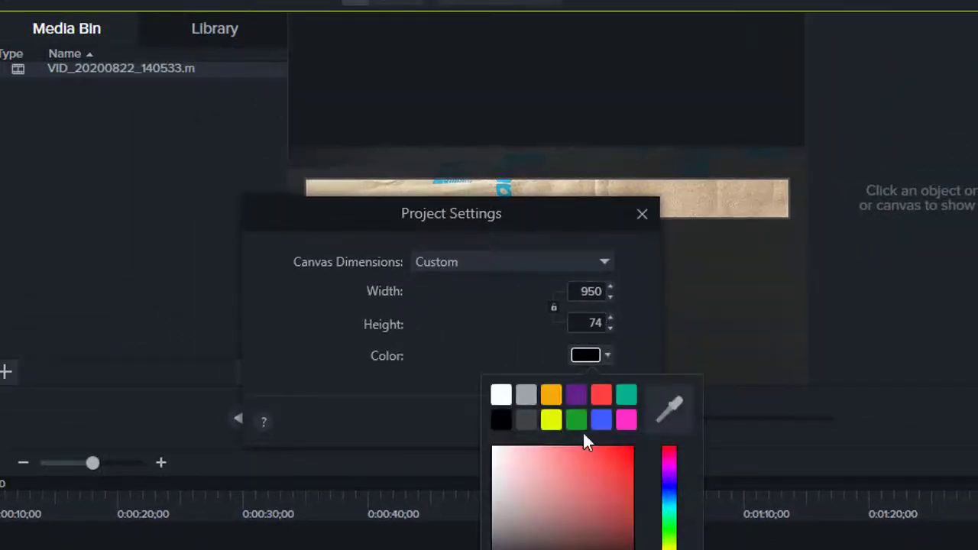
{"action": "mouse_move", "coordinate": [576, 493]}
{"action": "left_mouse_down"}
{"action": "mouse_move", "coordinate": [603, 507]}
{"action": "mouse_move", "coordinate": [633, 468]}
{"action": "left_mouse_up"}
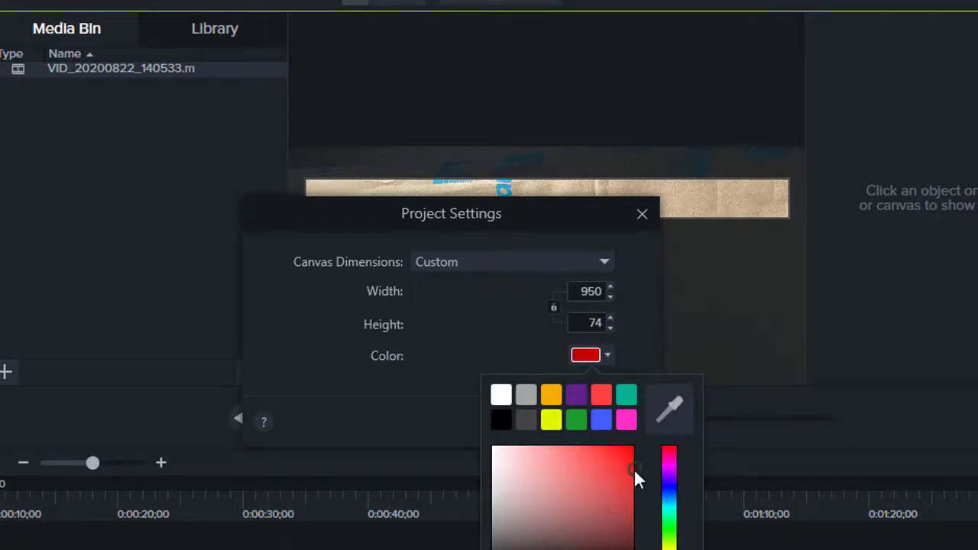
{"action": "left_click", "coordinate": [452, 393]}
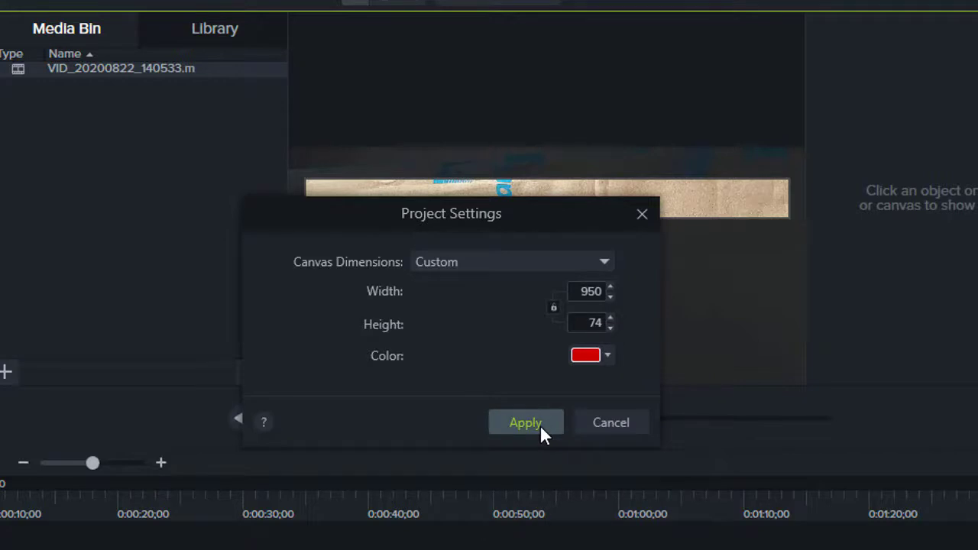
{"action": "left_click", "coordinate": [527, 424]}
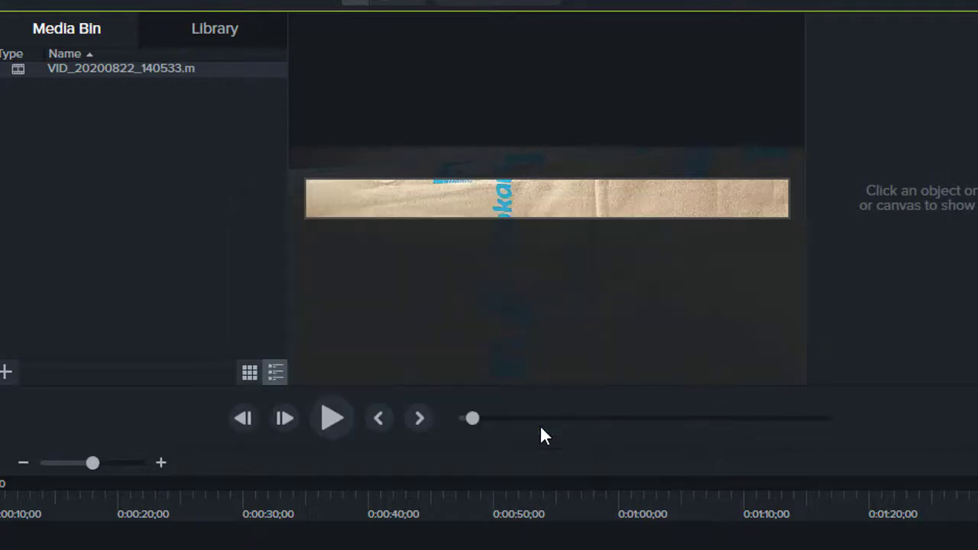
Reopen Project Settings and switch the canvas preset to 720p HD (1280x720).
{"action": "left_click", "coordinate": [562, 211]}
{"action": "left_click", "coordinate": [504, 4]}
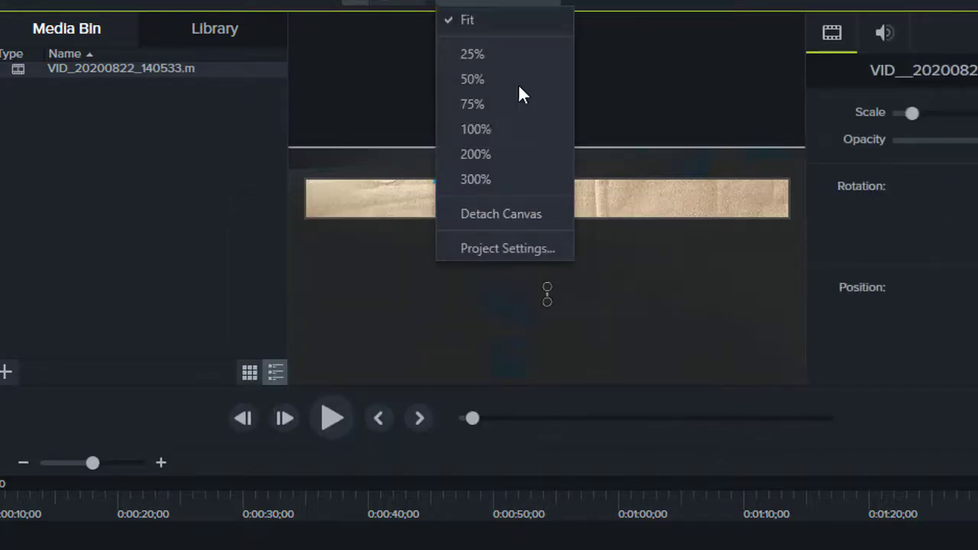
{"action": "left_click", "coordinate": [539, 248]}
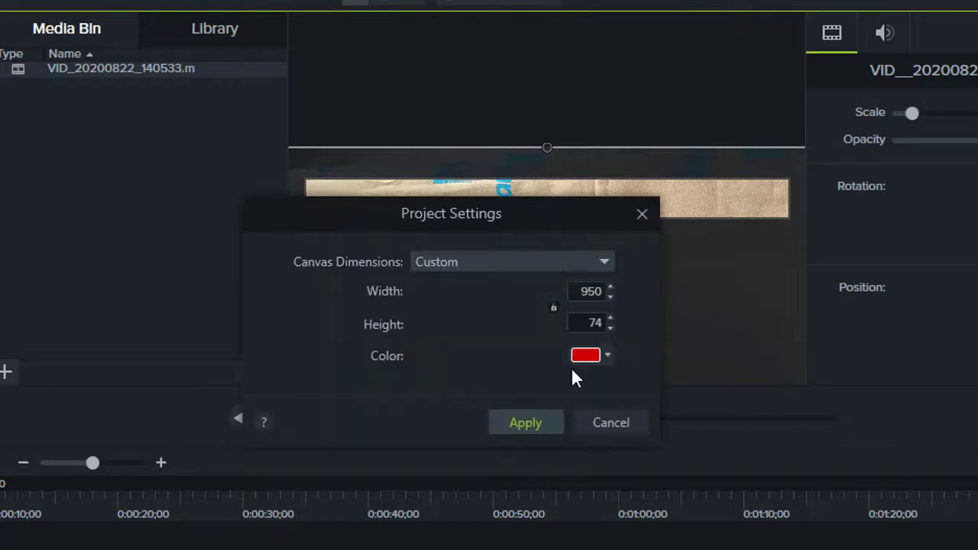
{"action": "left_click", "coordinate": [586, 261]}
{"action": "left_click", "coordinate": [533, 289]}
{"action": "left_click", "coordinate": [544, 263]}
{"action": "left_click", "coordinate": [530, 336]}
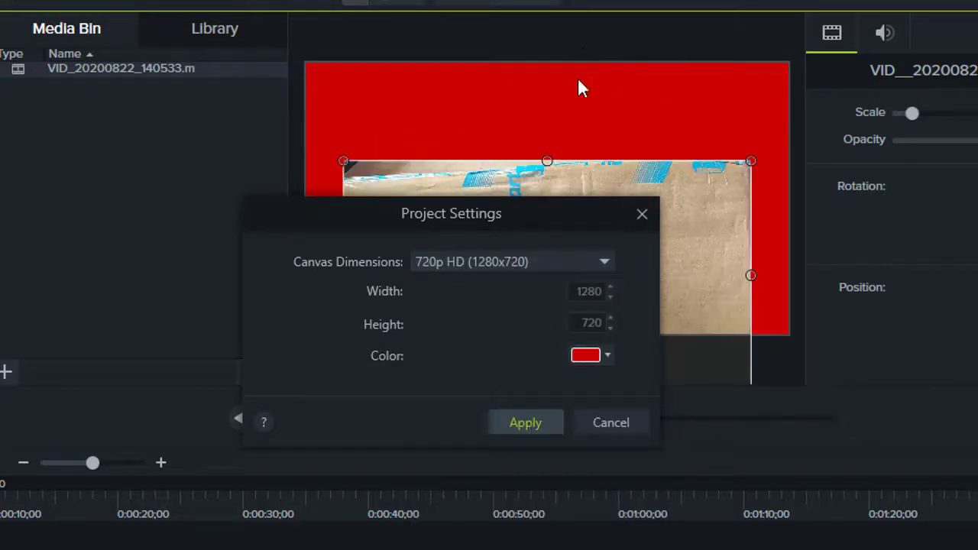
Sample lime green from the Share button as the canvas background colour.
{"action": "left_click", "coordinate": [606, 354]}
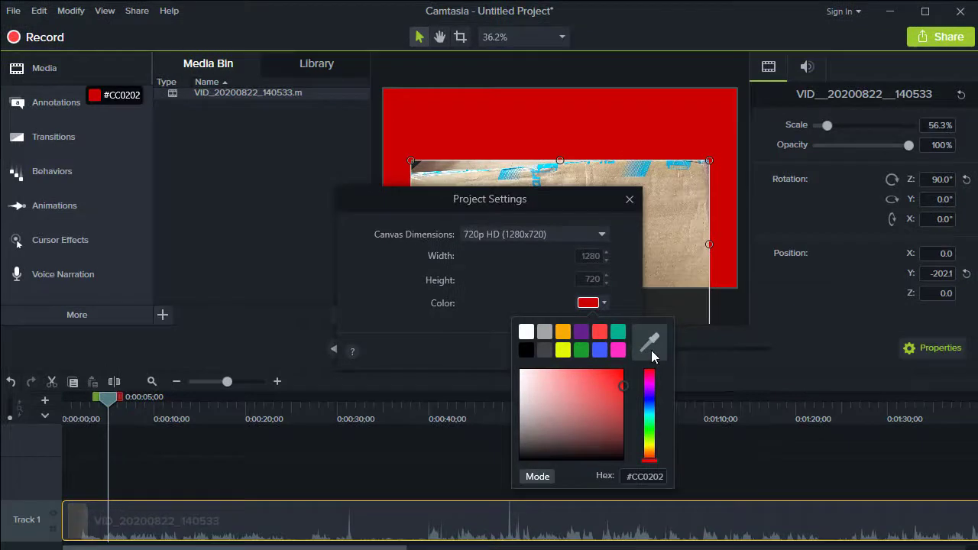
{"action": "left_click", "coordinate": [669, 411]}
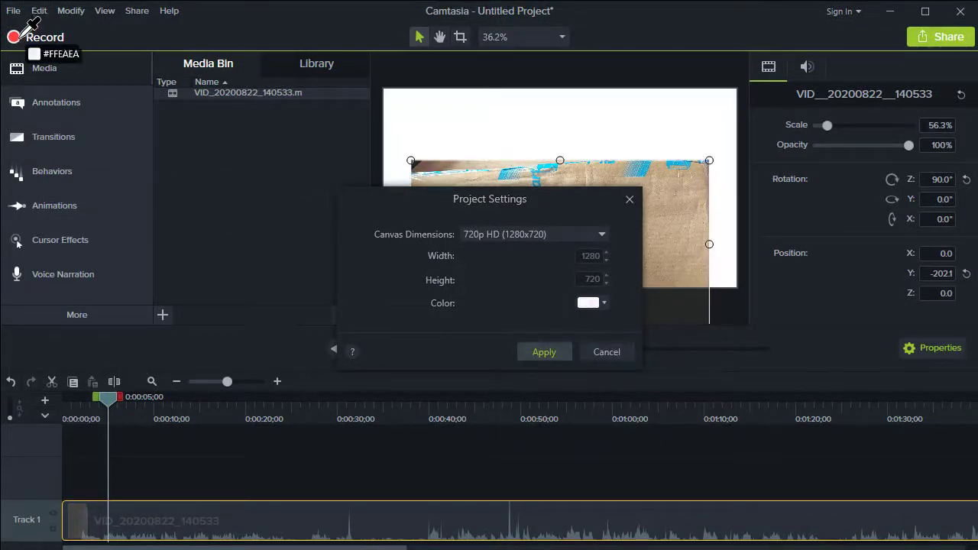
{"action": "left_click", "coordinate": [942, 43]}
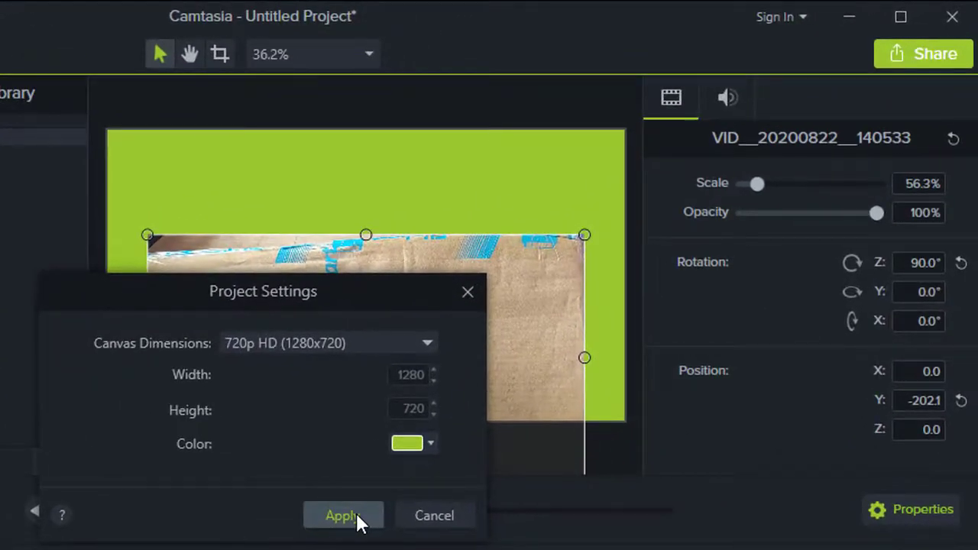
Apply the green 720p canvas, then enlarge the clip to 55.1% at X -14.7, Y -6.4.
{"action": "left_click", "coordinate": [544, 352]}
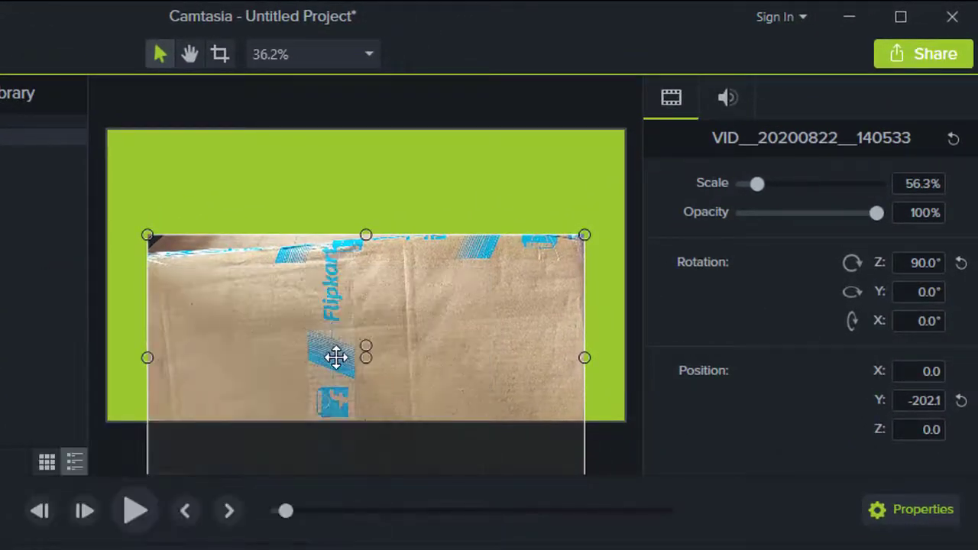
{"action": "left_click_drag", "start_coordinate": [354, 367], "coordinate": [368, 282]}
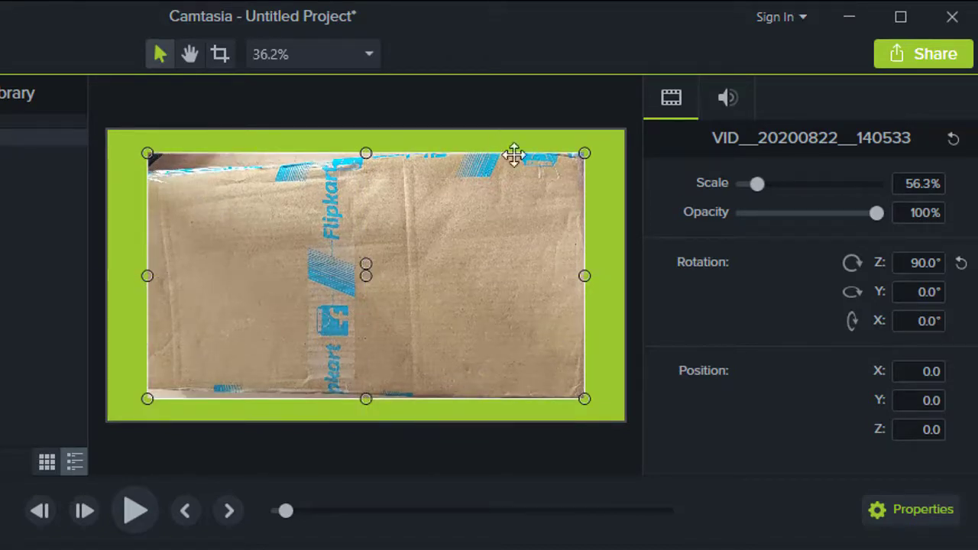
{"action": "left_click_drag", "start_coordinate": [146, 153], "coordinate": [137, 148]}
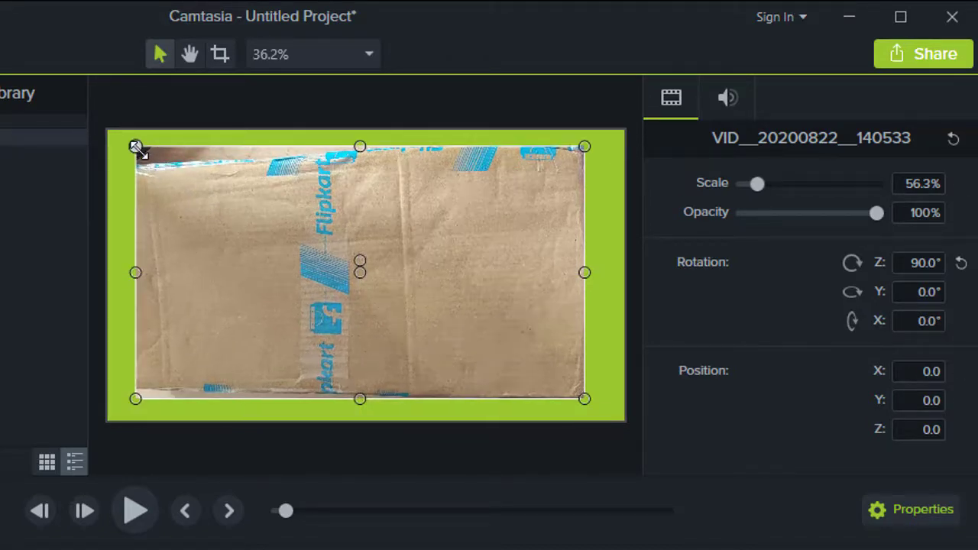
{"action": "mouse_move", "coordinate": [359, 146]}
{"action": "left_mouse_down"}
{"action": "mouse_move", "coordinate": [362, 134]}
{"action": "mouse_move", "coordinate": [360, 159]}
{"action": "left_mouse_up"}
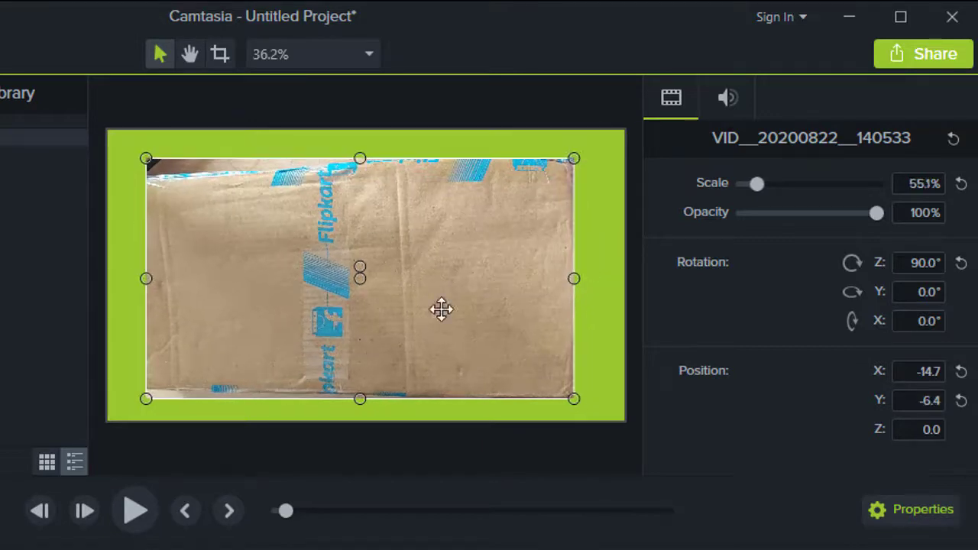
Scale the clip to fit the whole 720p canvas (about 66%) and play it back.
{"action": "right_click", "coordinate": [417, 244]}
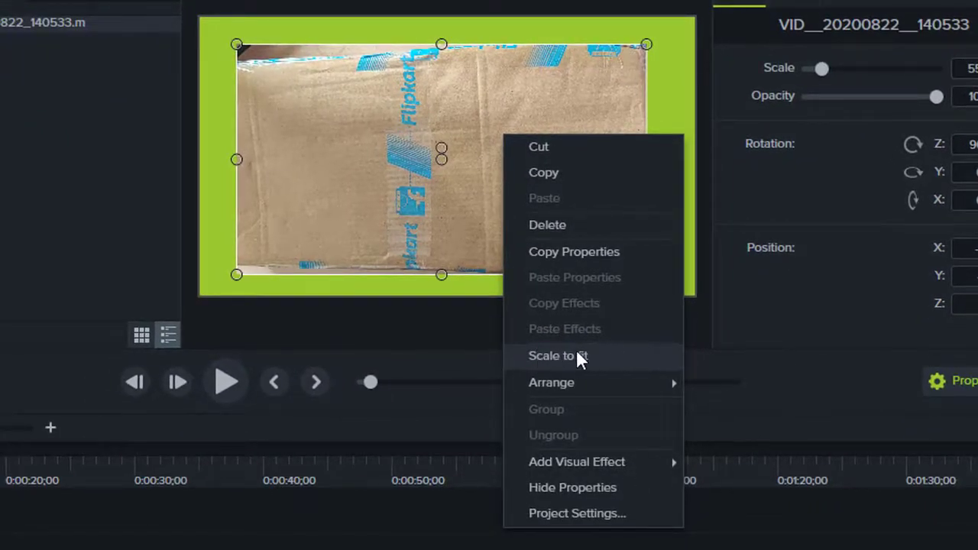
{"action": "left_click", "coordinate": [616, 358]}
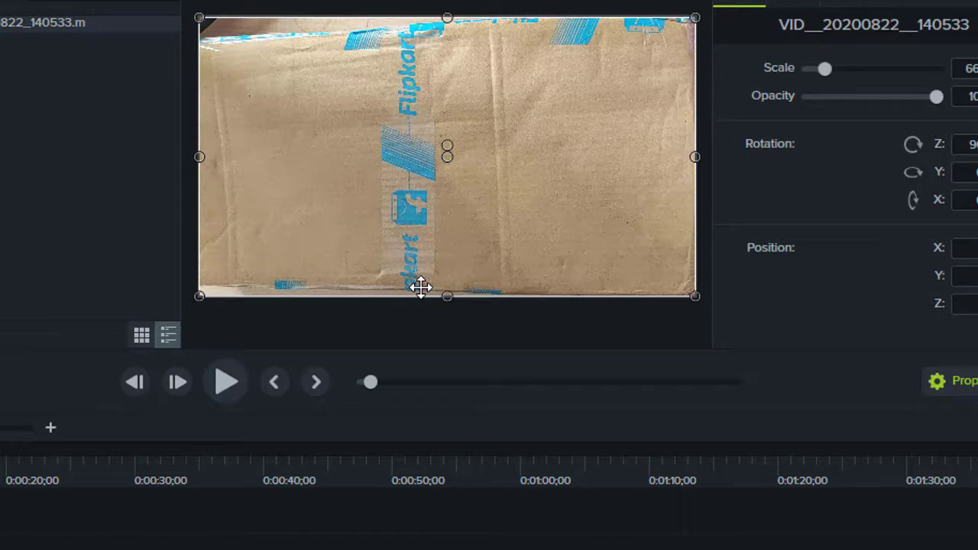
{"action": "key", "text": "space"}
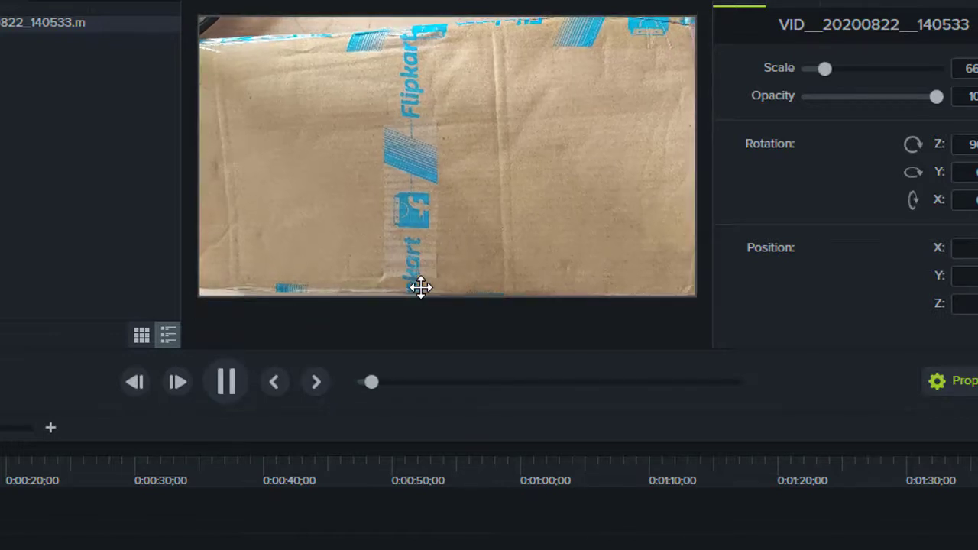